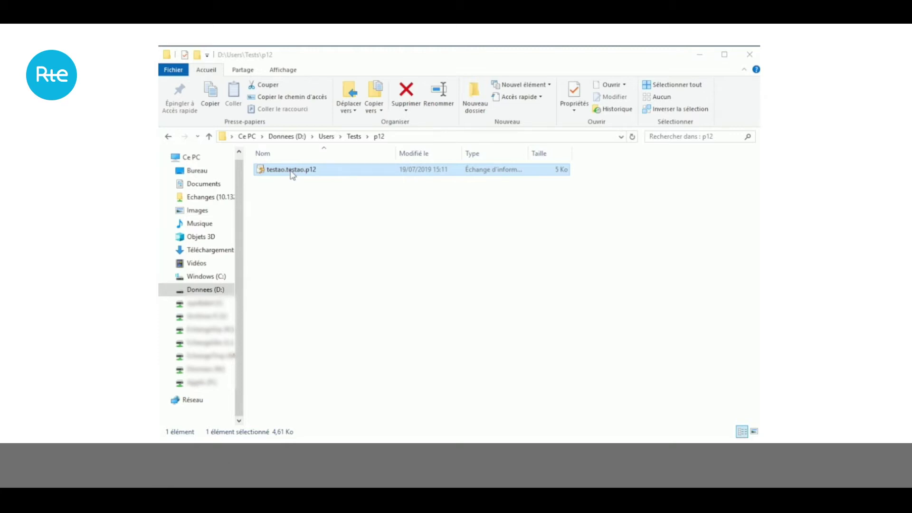
Import the testao.testao.p12 certificate with the import wizard, entering its private key password and keeping the default options
click(292, 171)
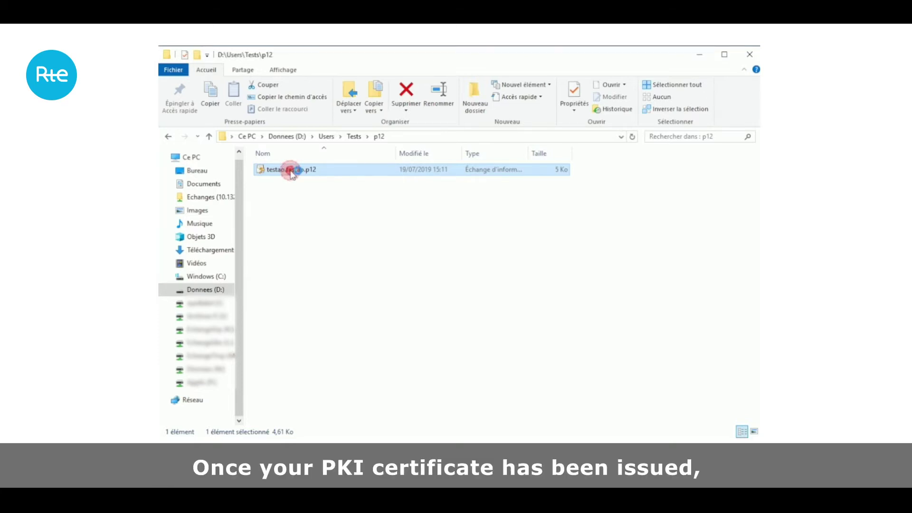
double_click(292, 171)
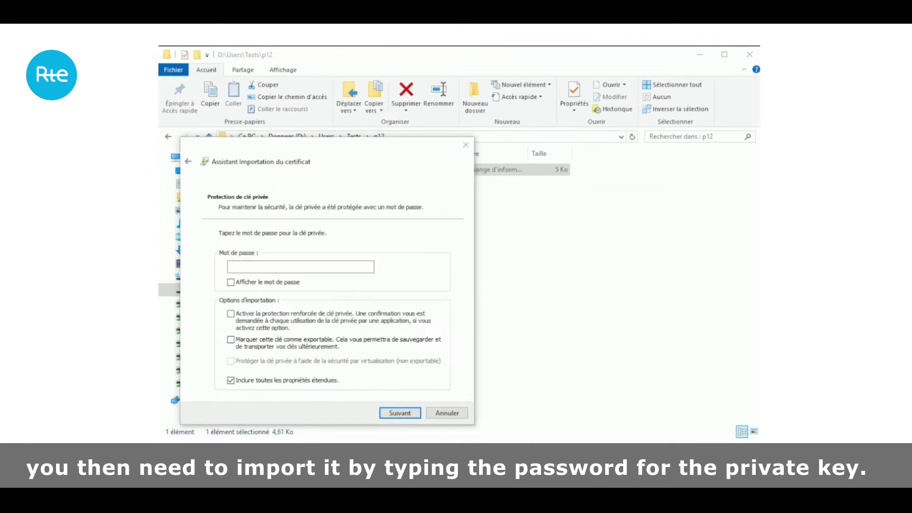
click(255, 267)
key(ctrl+v)
click(400, 413)
click(399, 413)
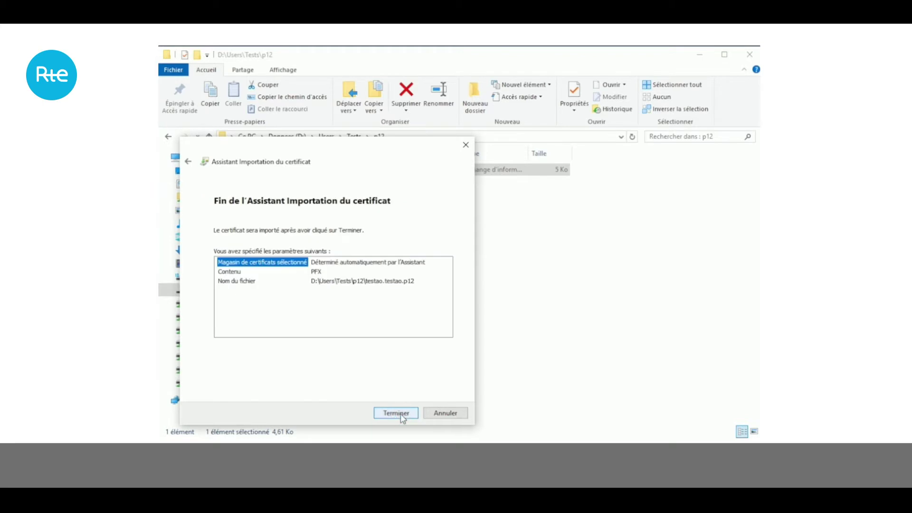
click(396, 412)
click(358, 328)
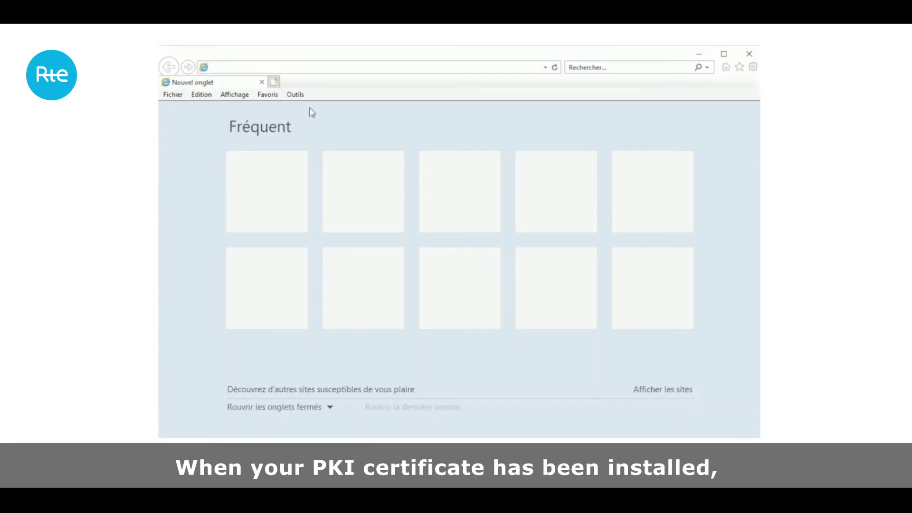
click(308, 63)
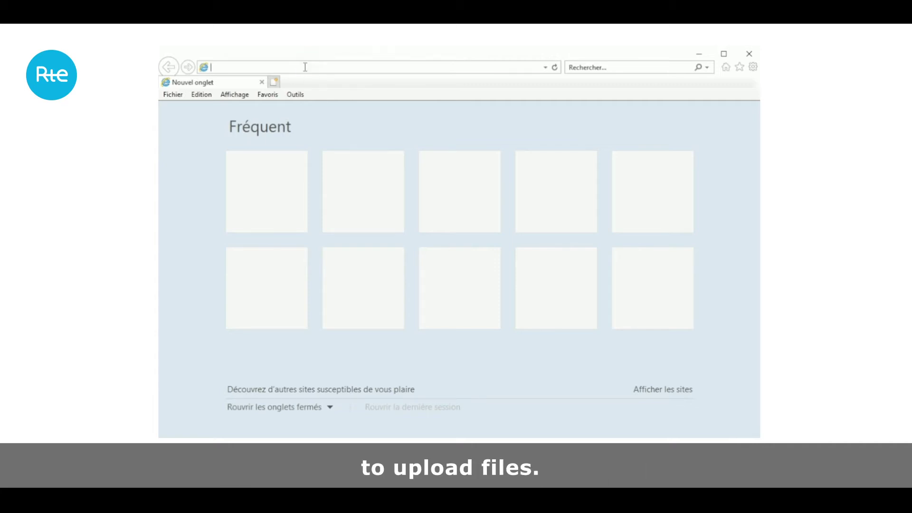
text(https://portail-dev.iservices.rte-france.com/RmcVisu/SendMessages.do)
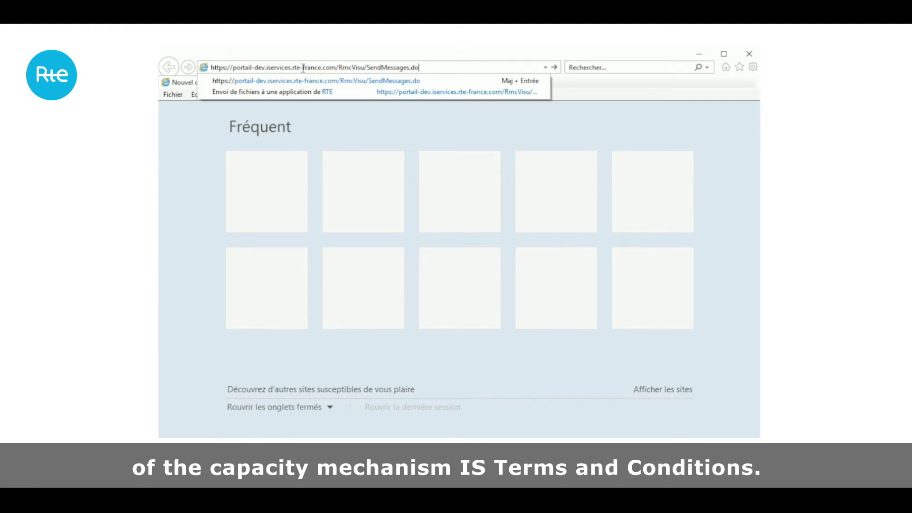
key(Return)
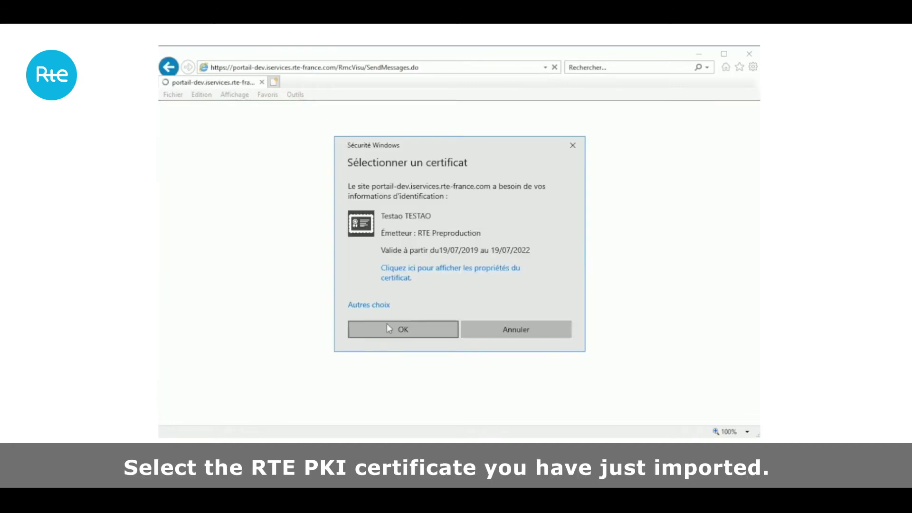
click(391, 331)
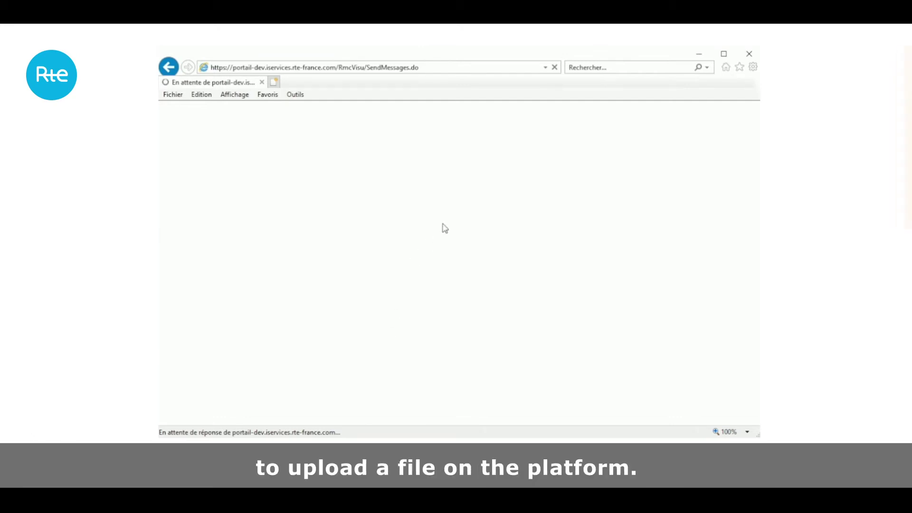
Set the destination application to Echanges mecanisme de capacite (MK) and the flow code to PEB_NEC_IN
click(482, 182)
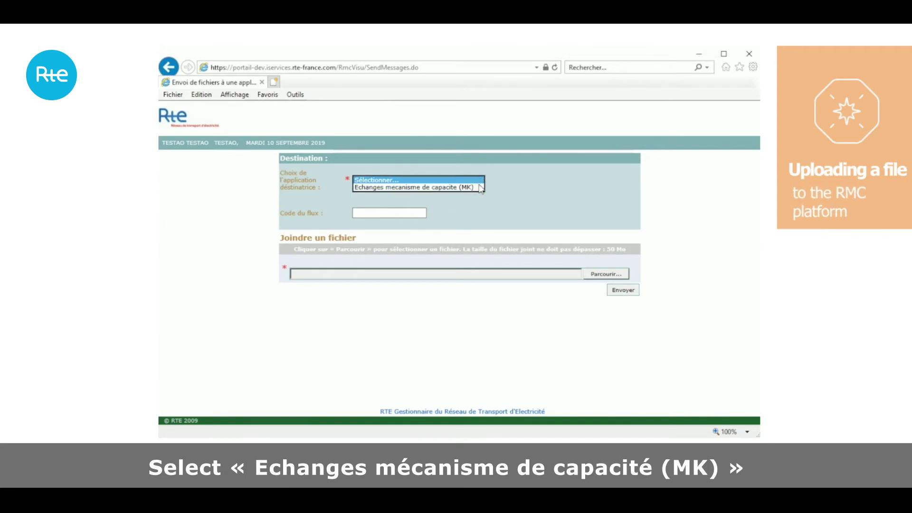
click(465, 187)
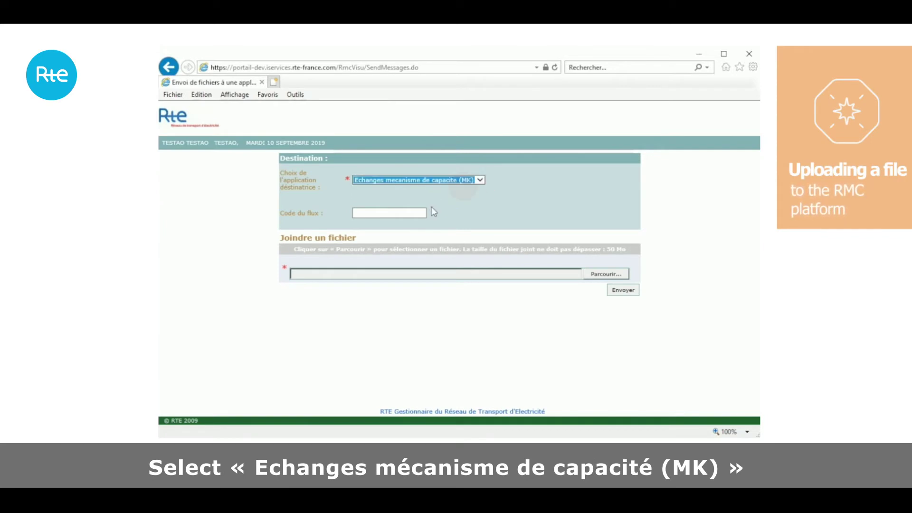
click(401, 214)
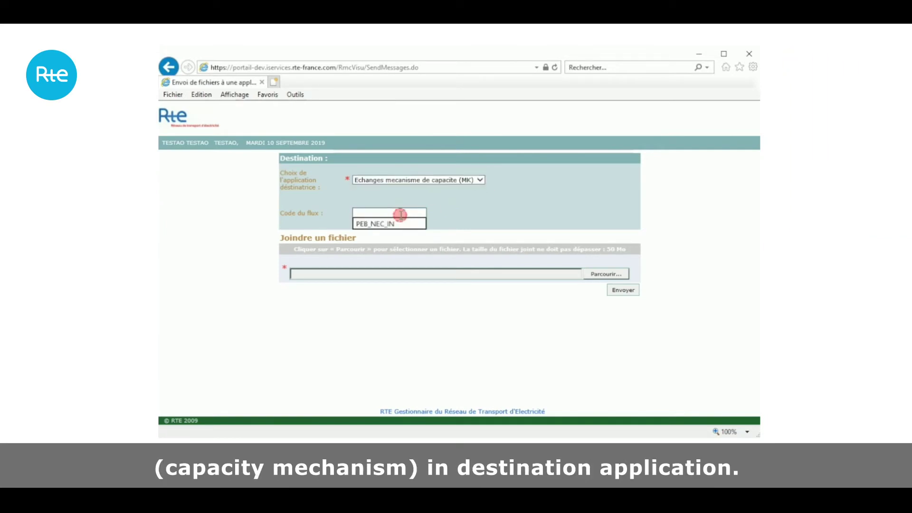
click(387, 227)
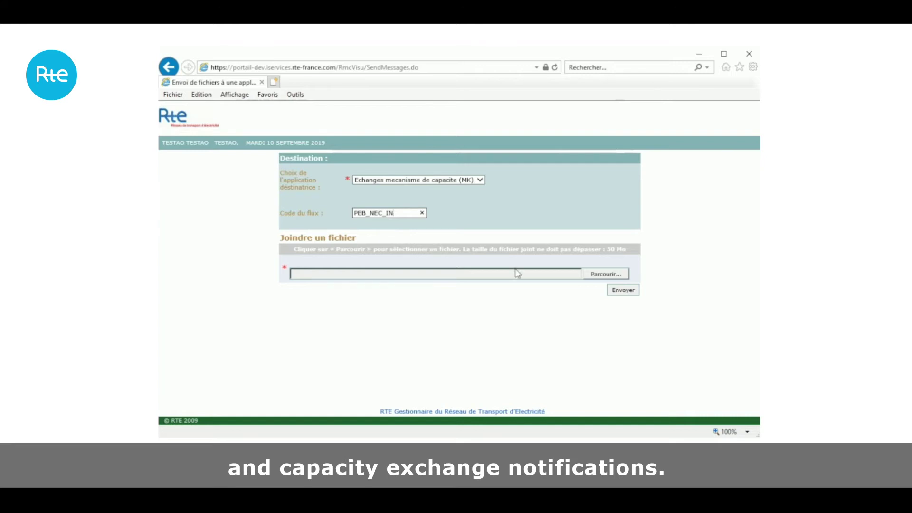
Attach 17X0000000TESTAO_Z14_Z11_Z14_2018_1.xml from the Test1 folder and send it
click(602, 276)
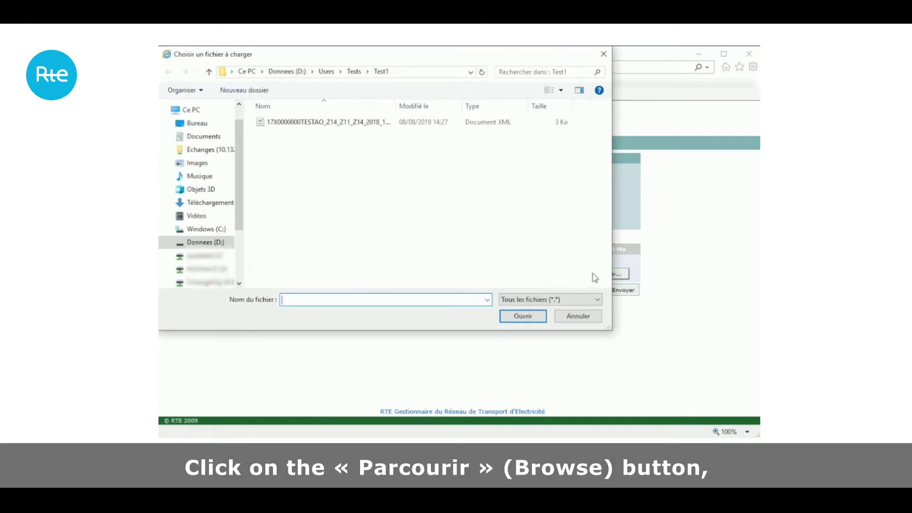
click(329, 121)
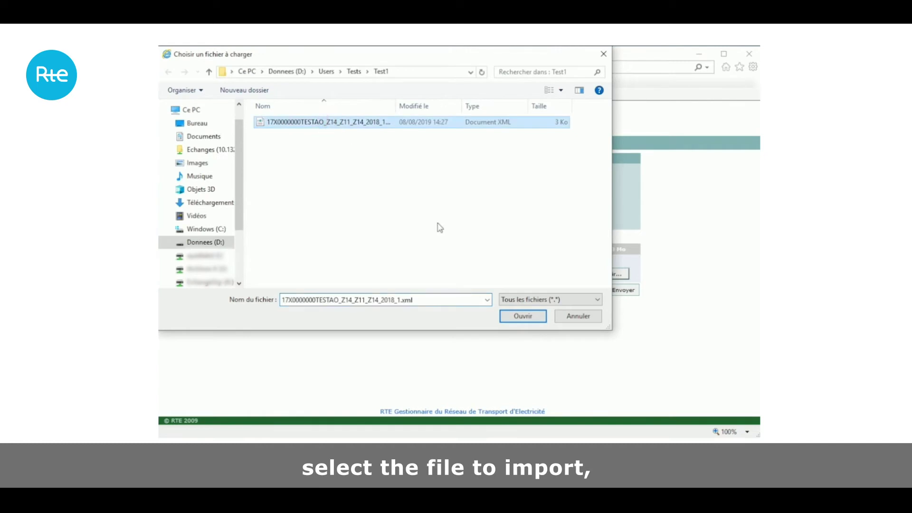
click(523, 316)
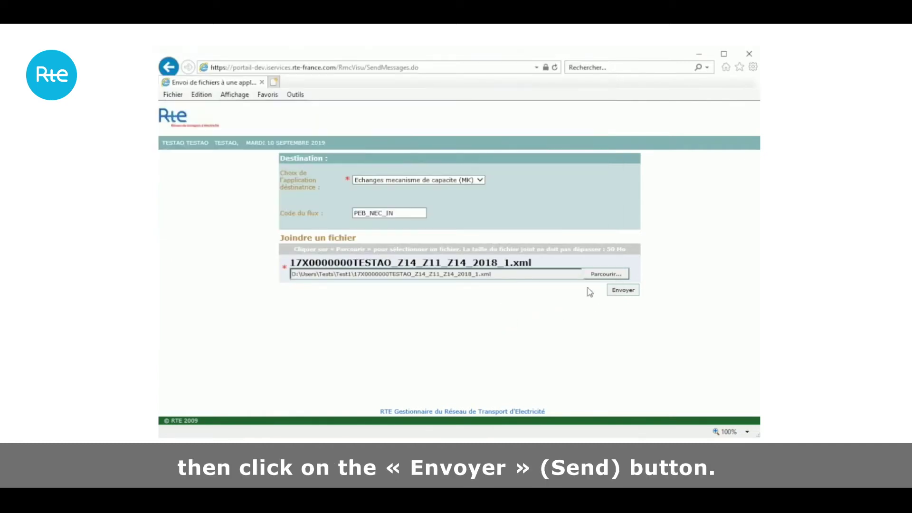
click(621, 290)
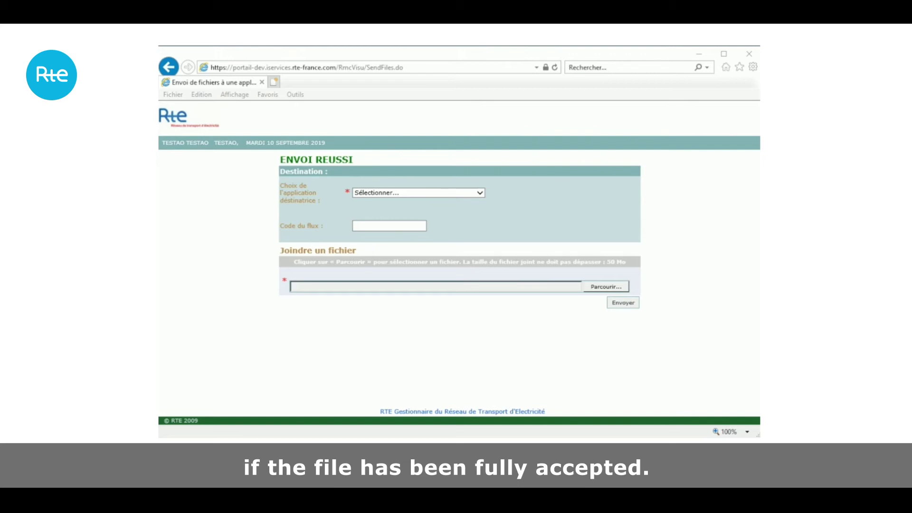
click(274, 82)
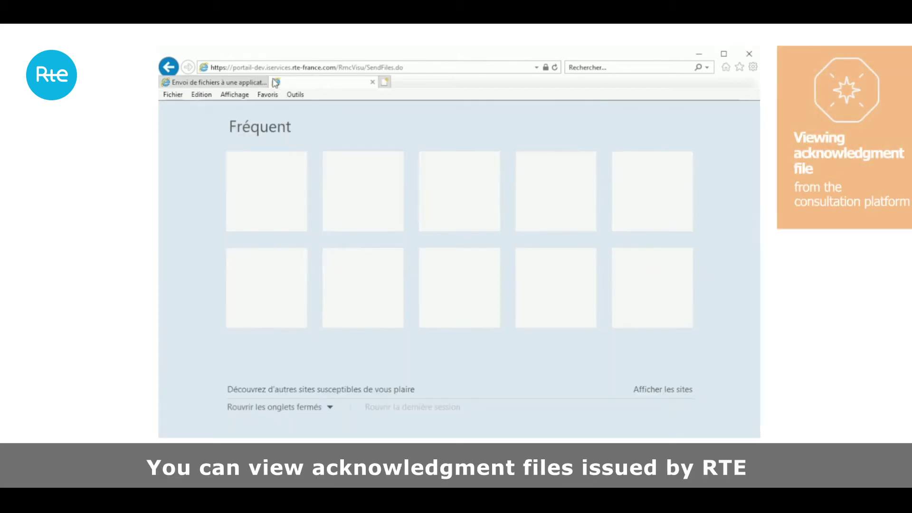
text(https://portail-dev.iservices.rte-france.com/RmcTelechargement/)
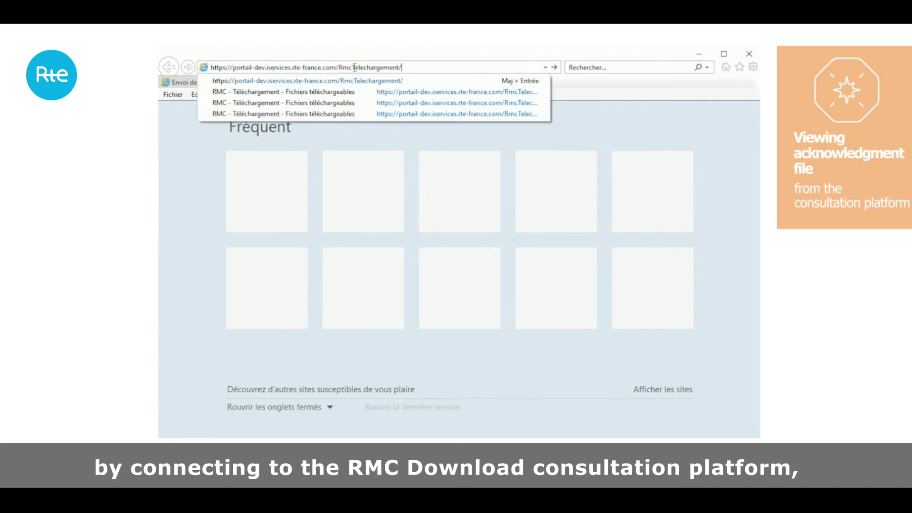
key(Return)
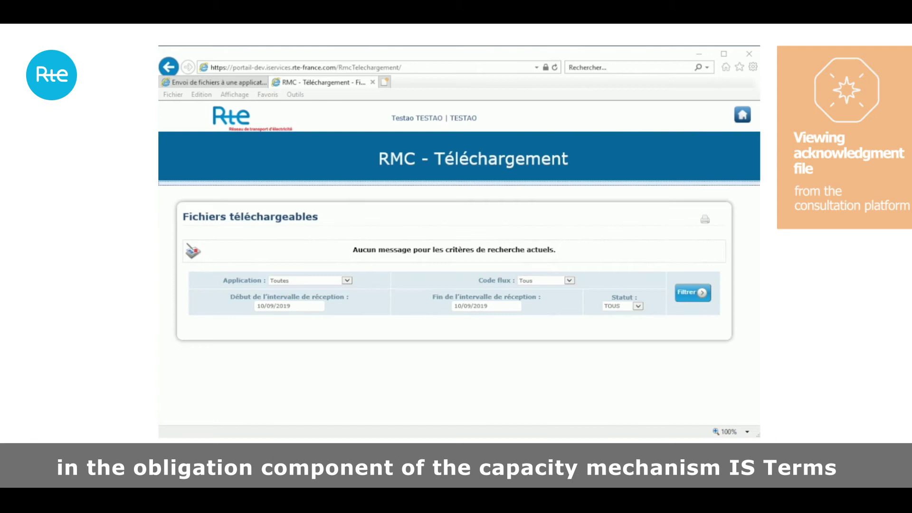
click(697, 293)
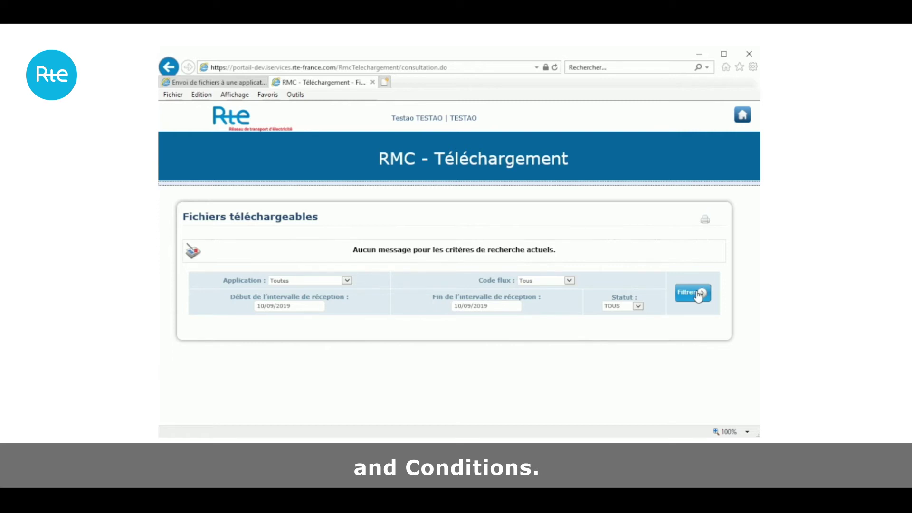
click(697, 293)
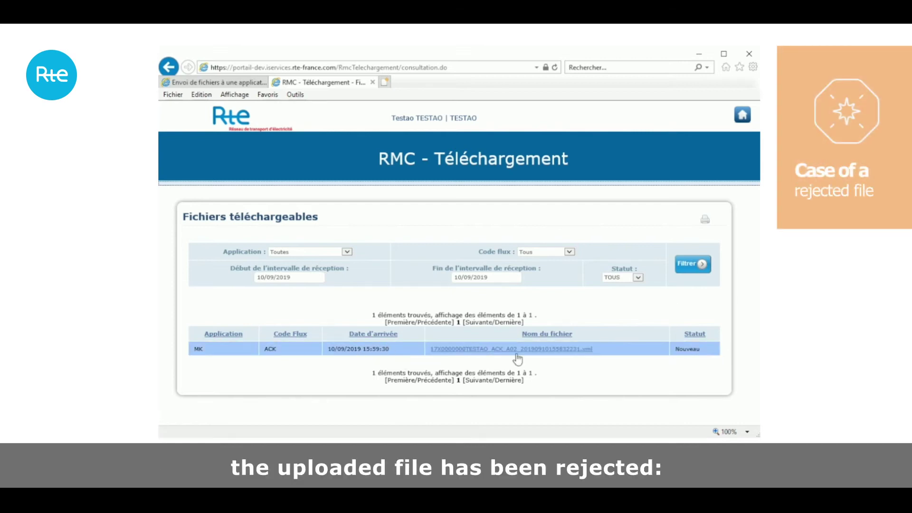
Open the A02 acknowledgment file to read the rejection reason, close it and refresh the file list
click(571, 354)
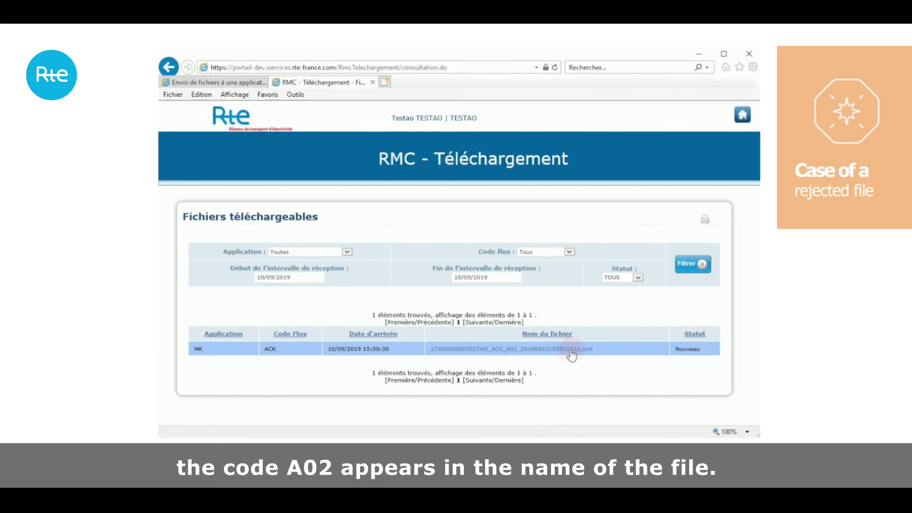
click(572, 426)
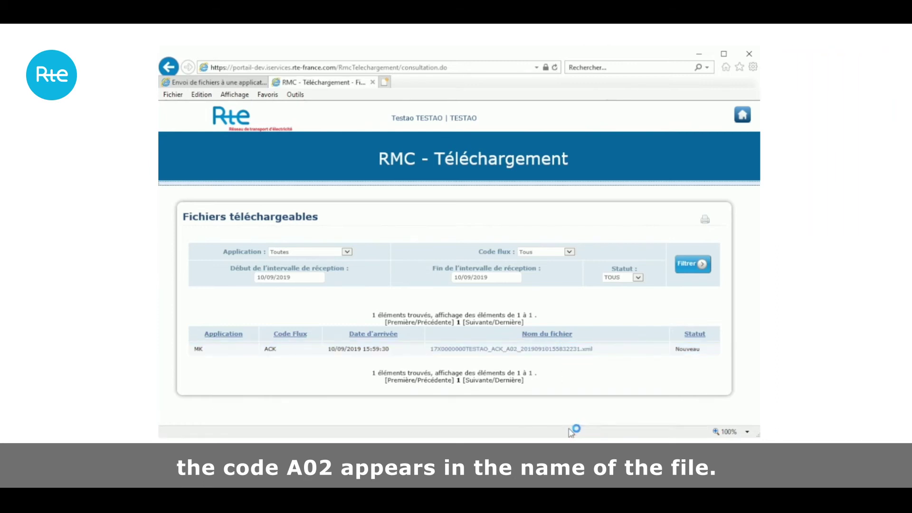
drag(321, 53, 489, 123)
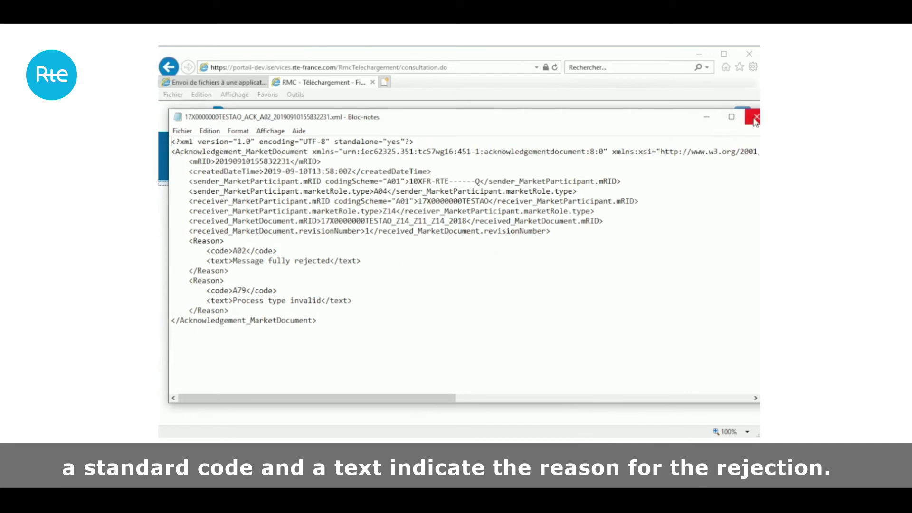
mouse_move(660, 124)
mouse_down()
mouse_move(645, 125)
mouse_move(652, 127)
mouse_up()
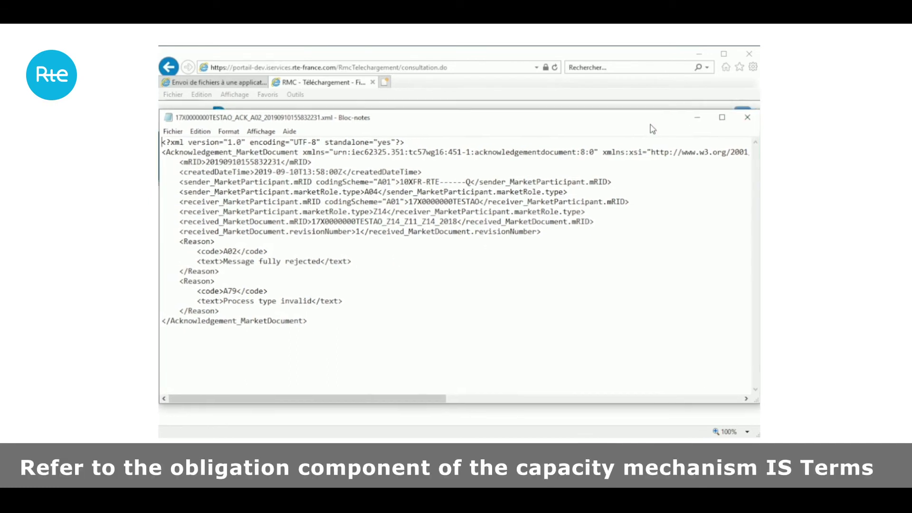
click(747, 117)
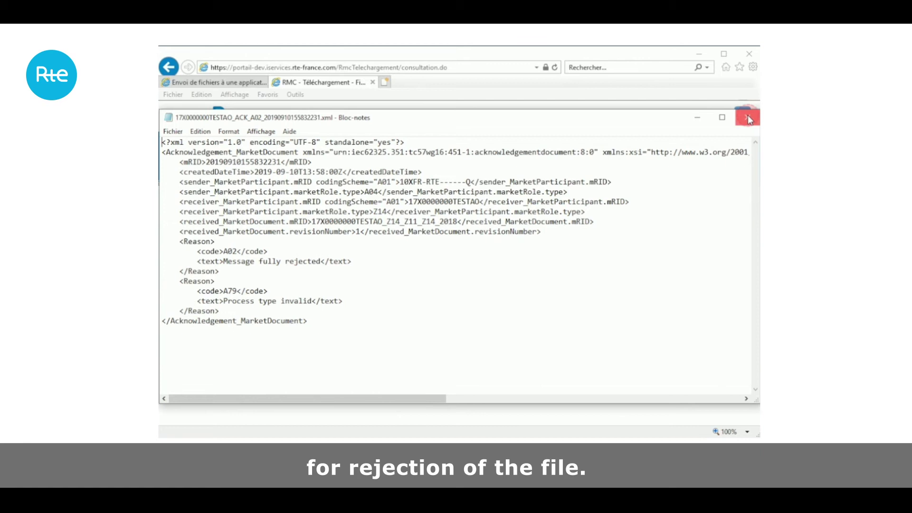
click(748, 117)
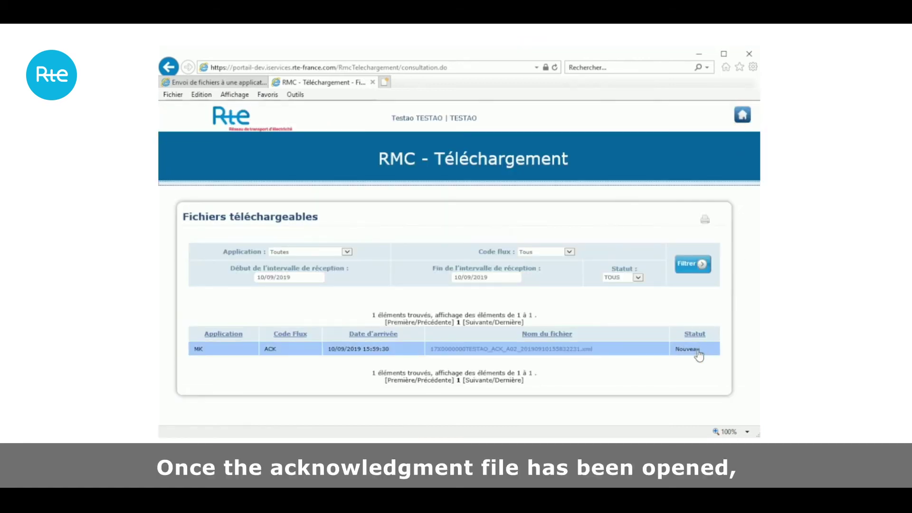
click(693, 264)
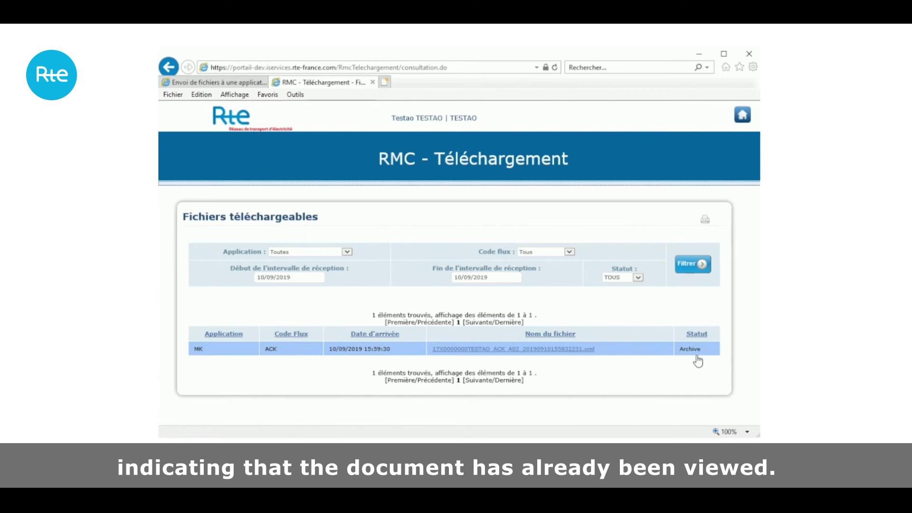
Return to the file upload page and submit a new file to Echanges mecanisme de capacite (MK)
click(236, 95)
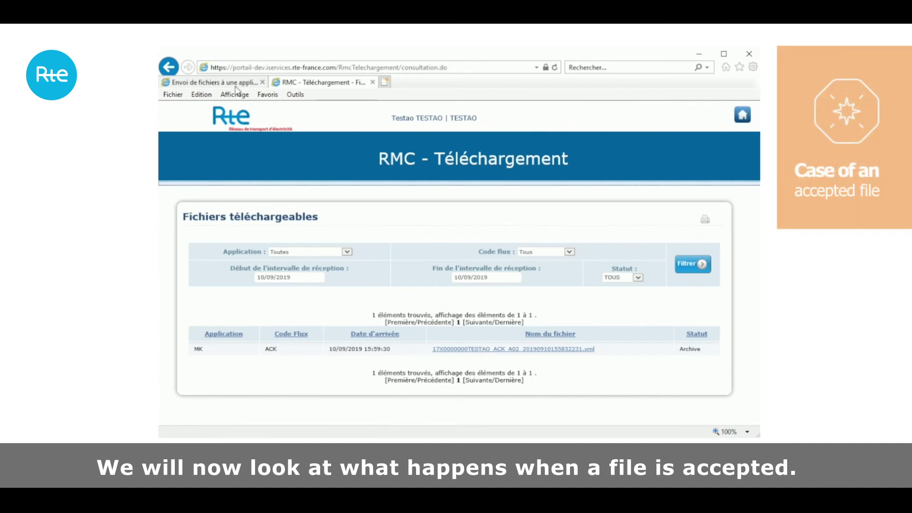
click(235, 84)
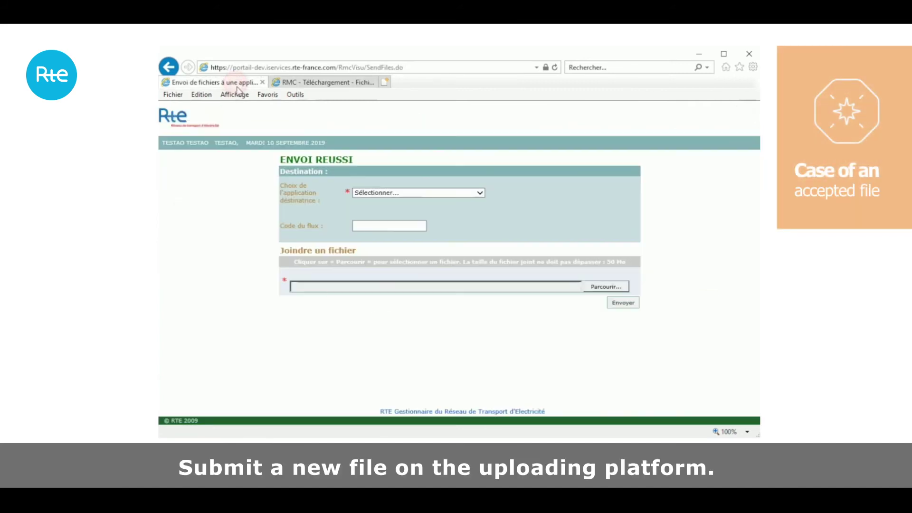
click(430, 193)
click(430, 200)
click(393, 226)
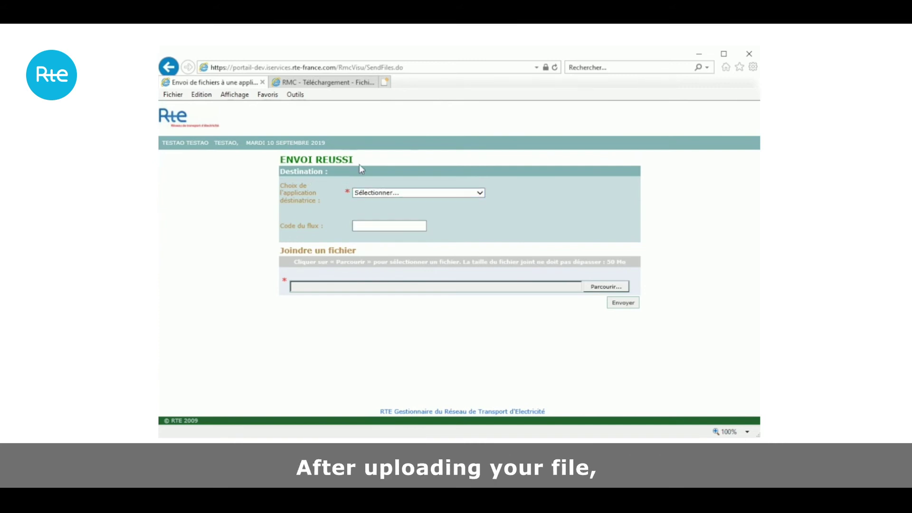
Refresh the list on the RMC download page and view the new A01 acknowledgment file's contents, updating its status
click(313, 85)
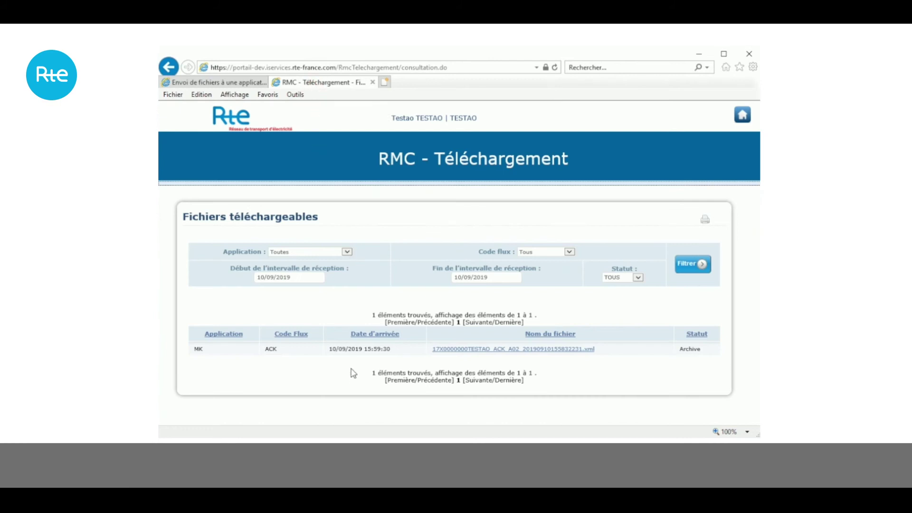
click(690, 270)
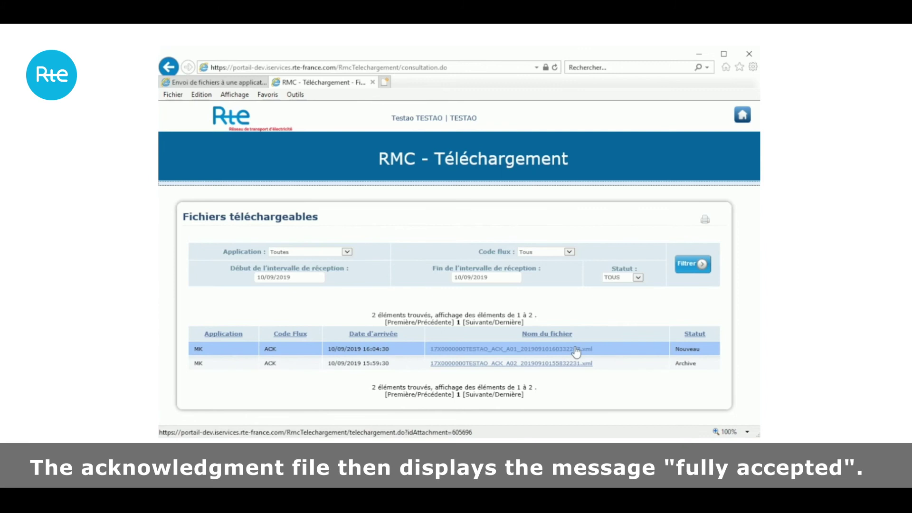
click(552, 350)
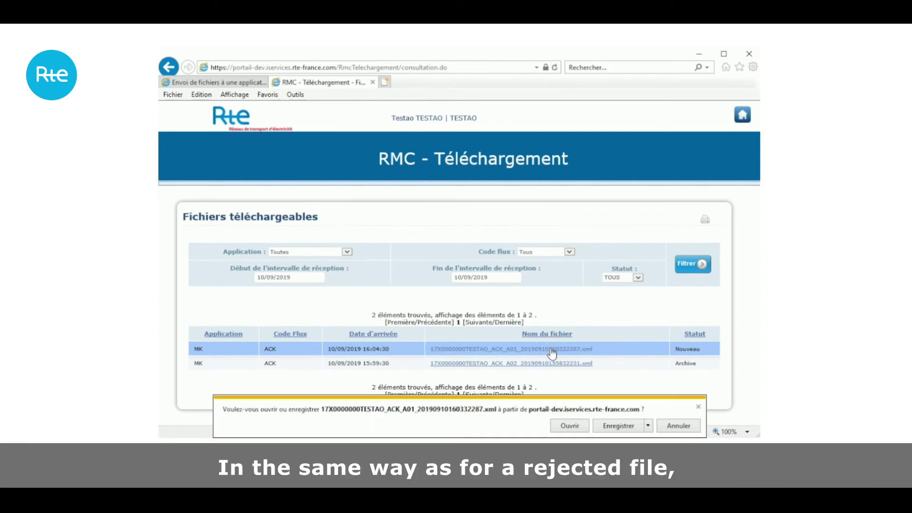
click(572, 428)
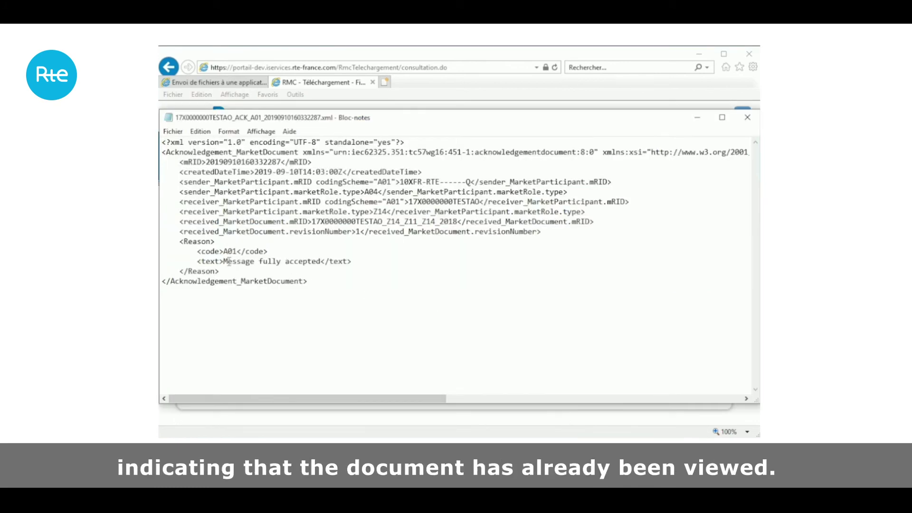
click(752, 116)
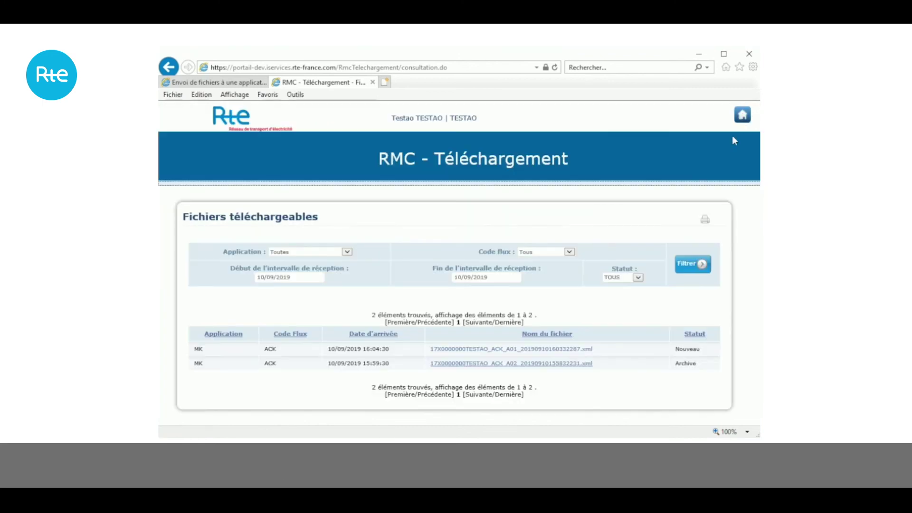
click(699, 262)
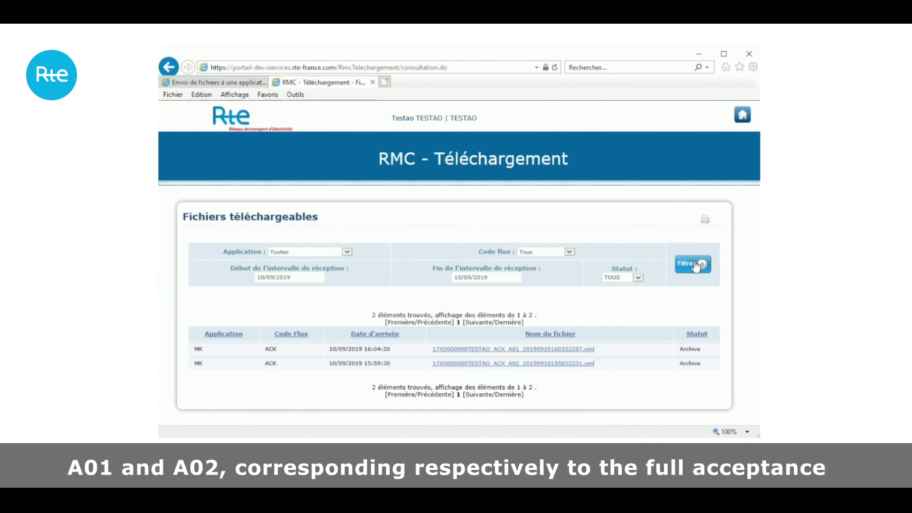